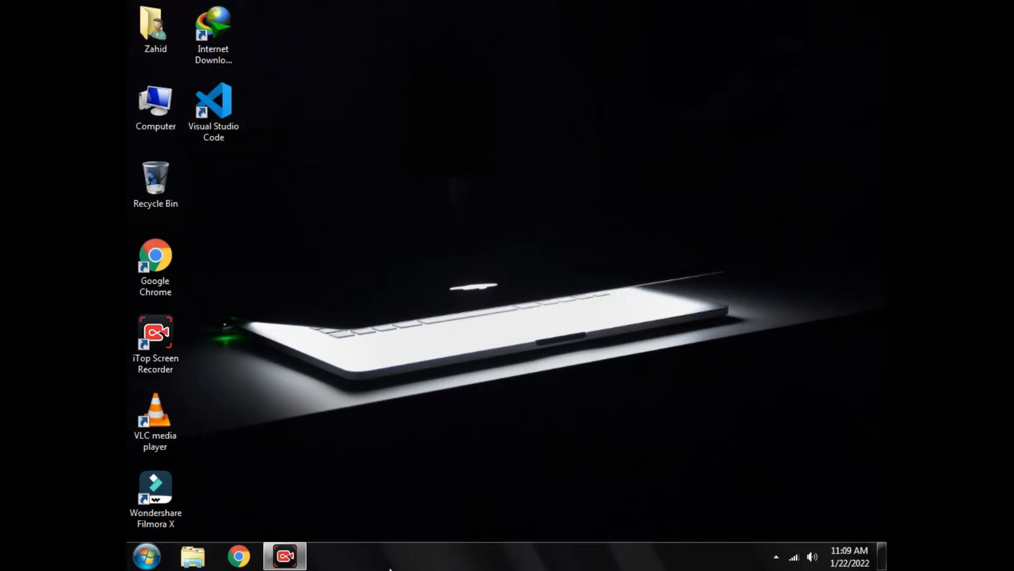
Open Google Chrome and search the web for "mozilla firefox download for pc"
{"action": "left_click", "coordinate": [242, 560]}
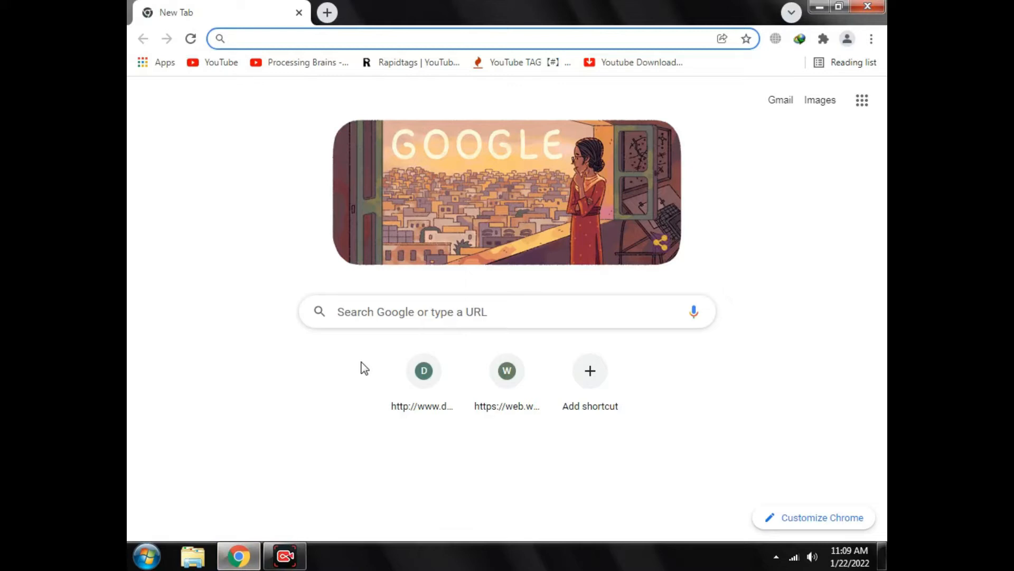
{"action": "type", "text": "mozila"}
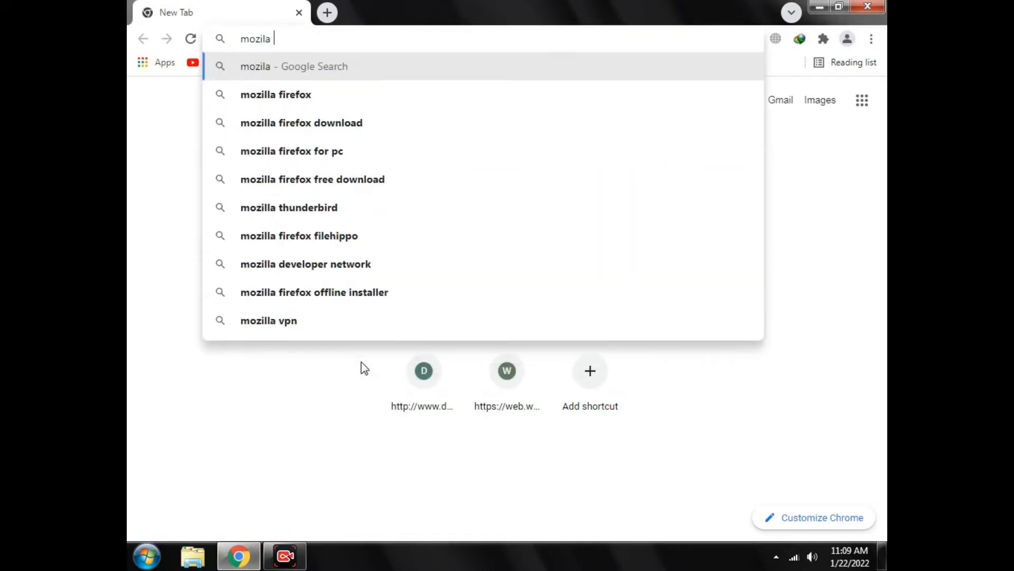
{"action": "type", "text": " fi"}
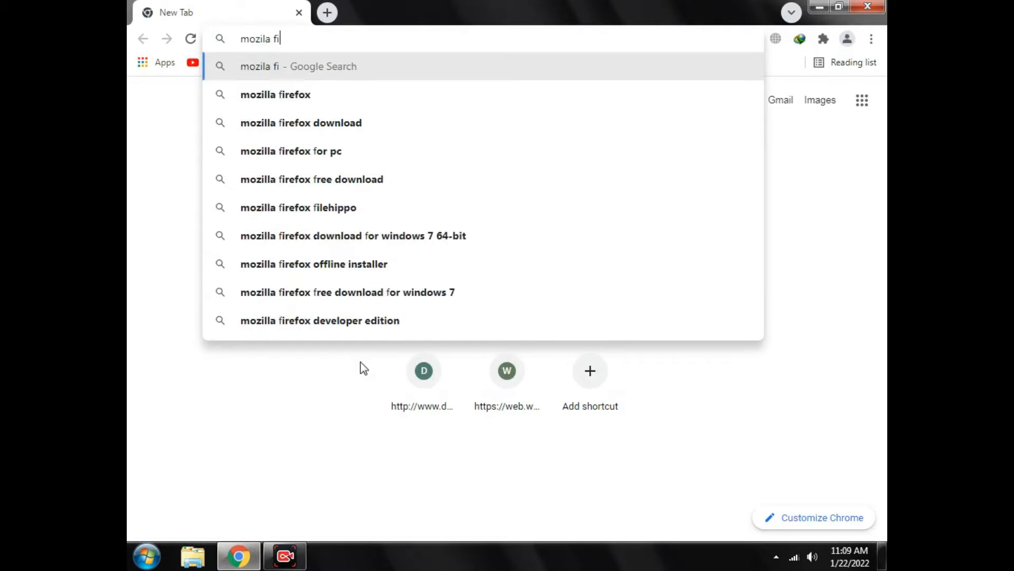
{"action": "type", "text": "refox "}
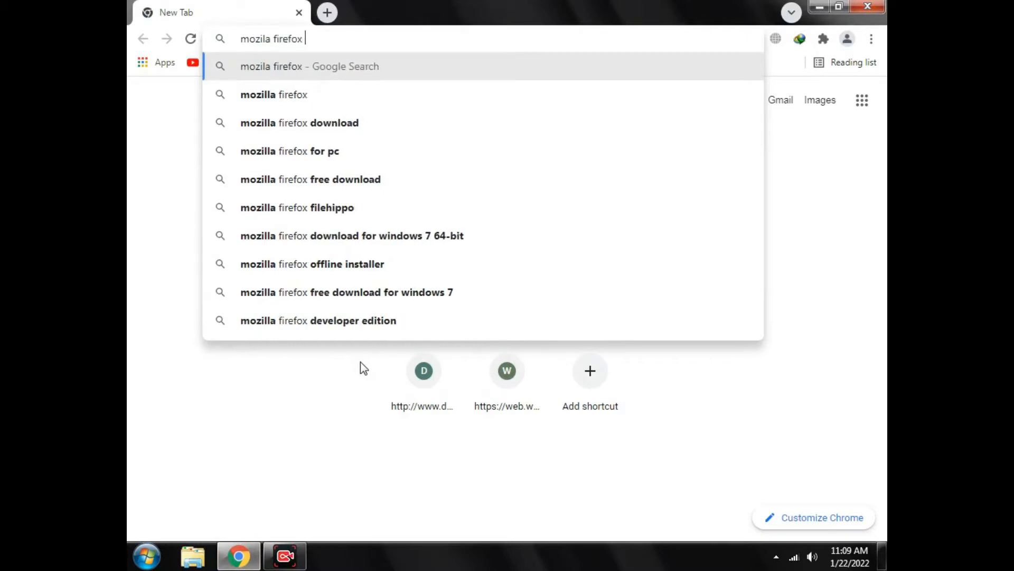
{"action": "type", "text": "download"}
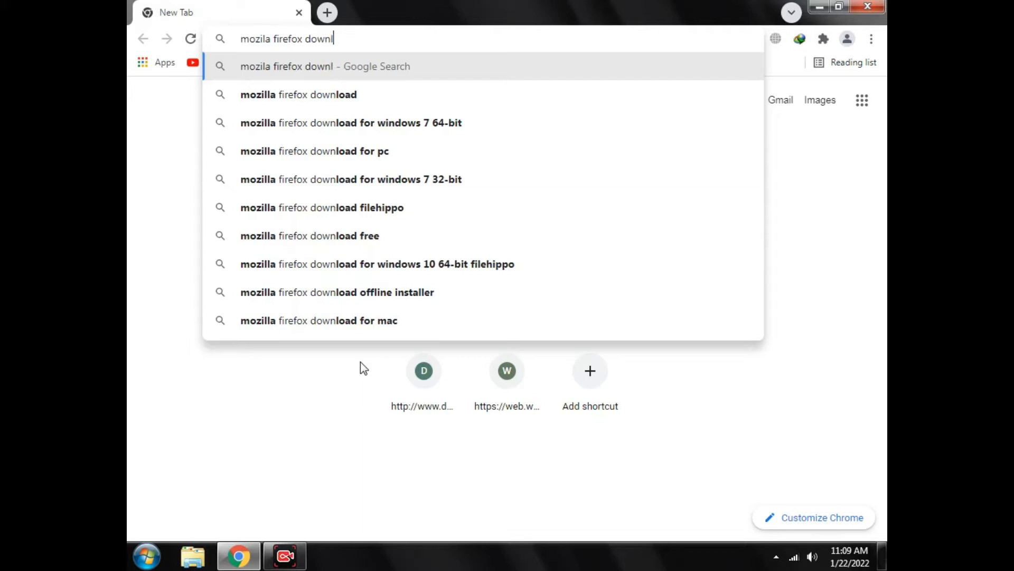
{"action": "left_click", "coordinate": [359, 151]}
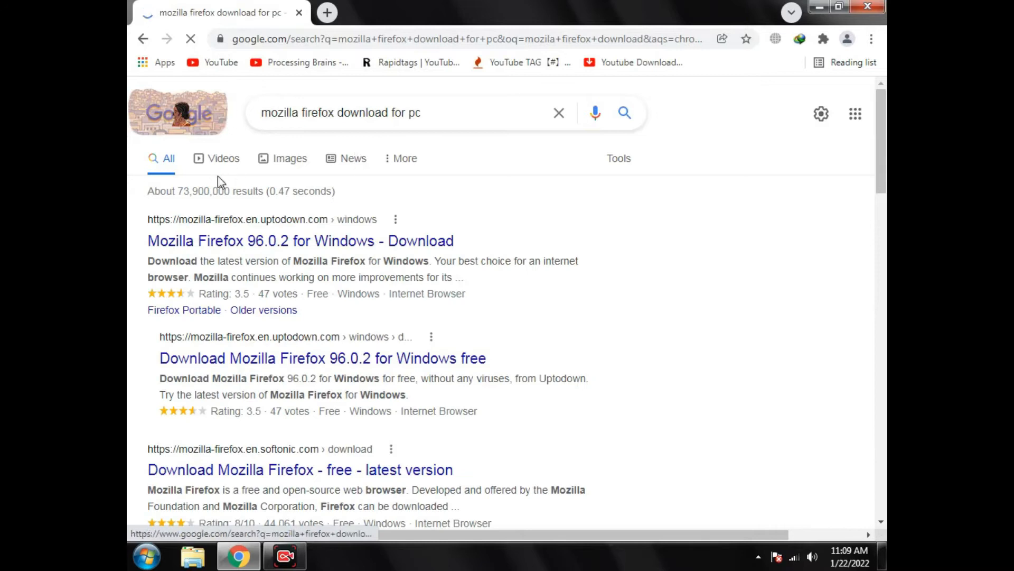
Open Softonic's "Download Mozilla Firefox - free - latest version" search result and request the free download for PC
{"action": "scroll", "coordinate": [370, 238], "scroll_direction": "down", "scroll_amount": 3}
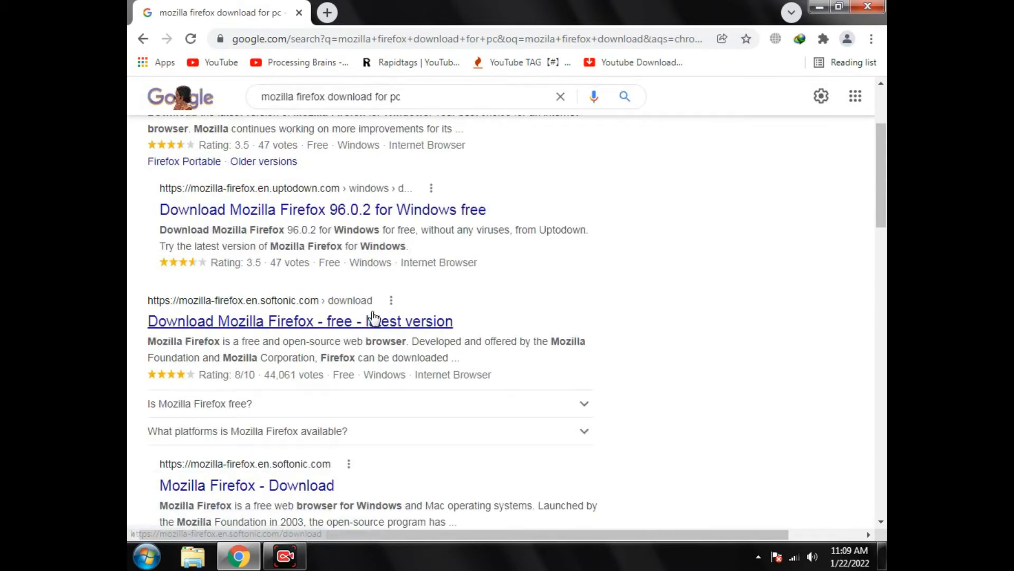
{"action": "left_click", "coordinate": [374, 321]}
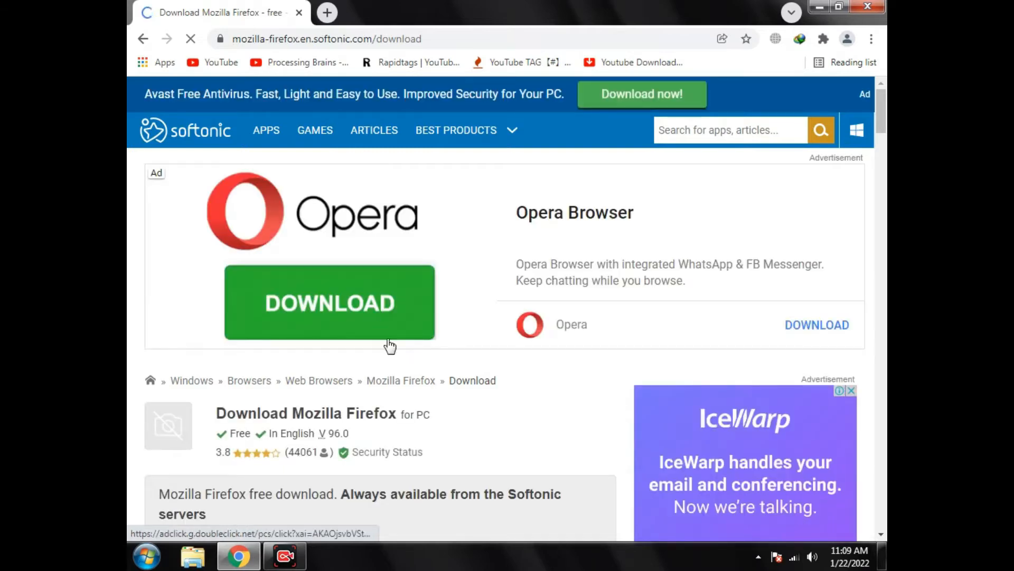
{"action": "scroll", "coordinate": [418, 385], "scroll_direction": "down", "scroll_amount": 2}
{"action": "scroll", "coordinate": [417, 384], "scroll_direction": "down", "scroll_amount": 2}
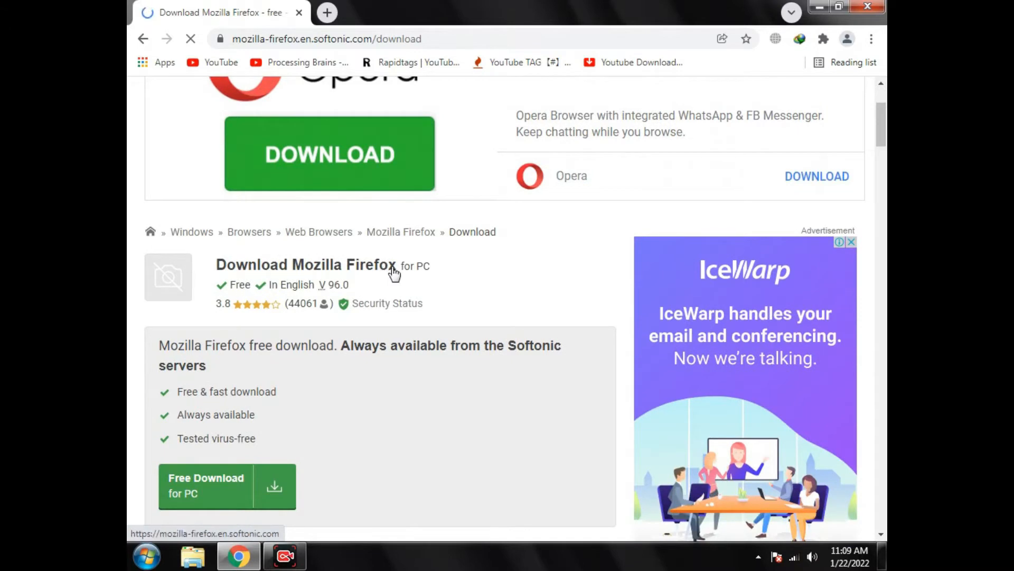
{"action": "scroll", "coordinate": [279, 262], "scroll_direction": "down", "scroll_amount": 2}
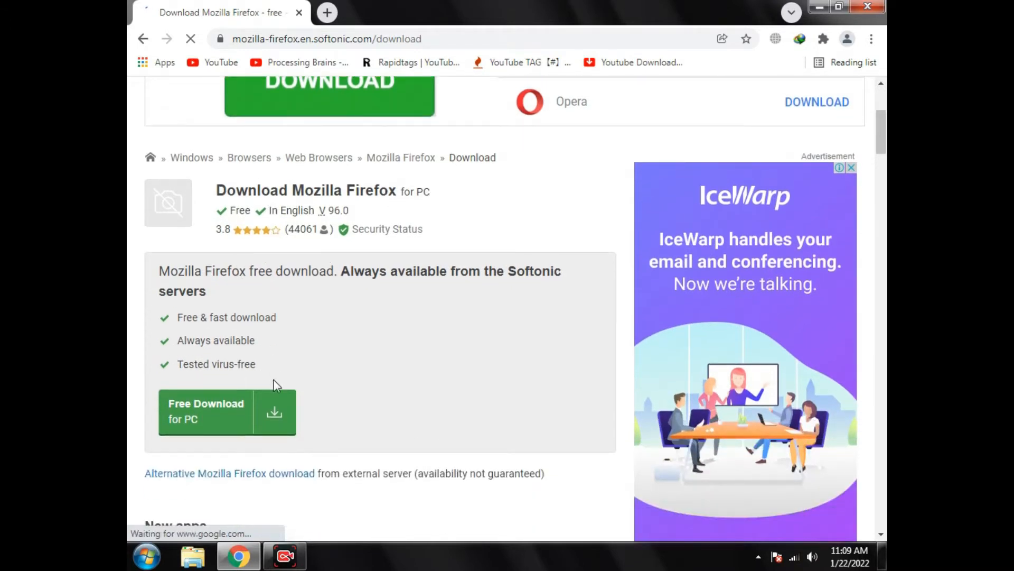
{"action": "left_click", "coordinate": [219, 422]}
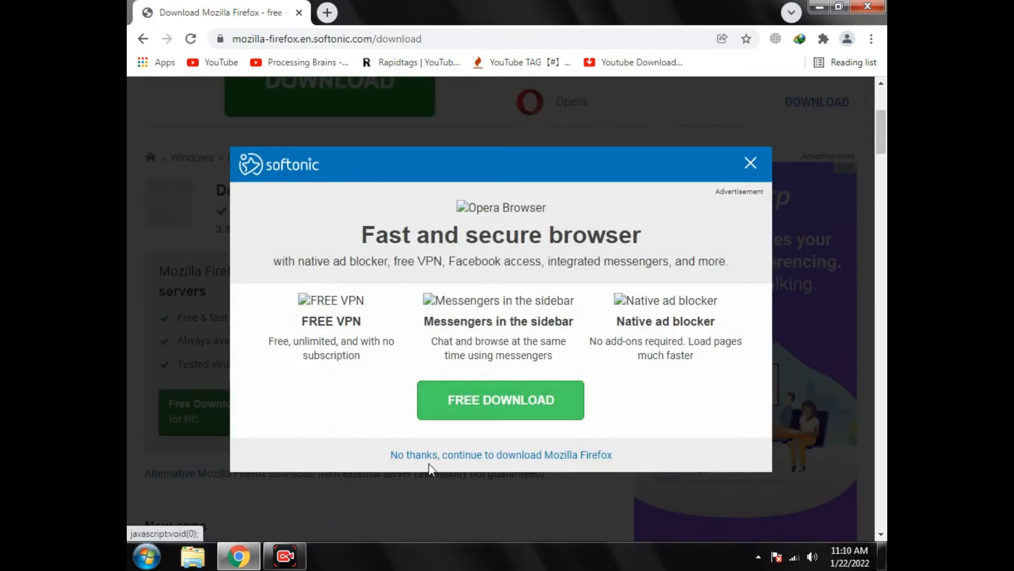
Decline the Opera offer, download Firefox_Setup_96.0.exe with the download manager, and open the folder containing it
{"action": "left_click_drag", "start_coordinate": [390, 457], "coordinate": [655, 462]}
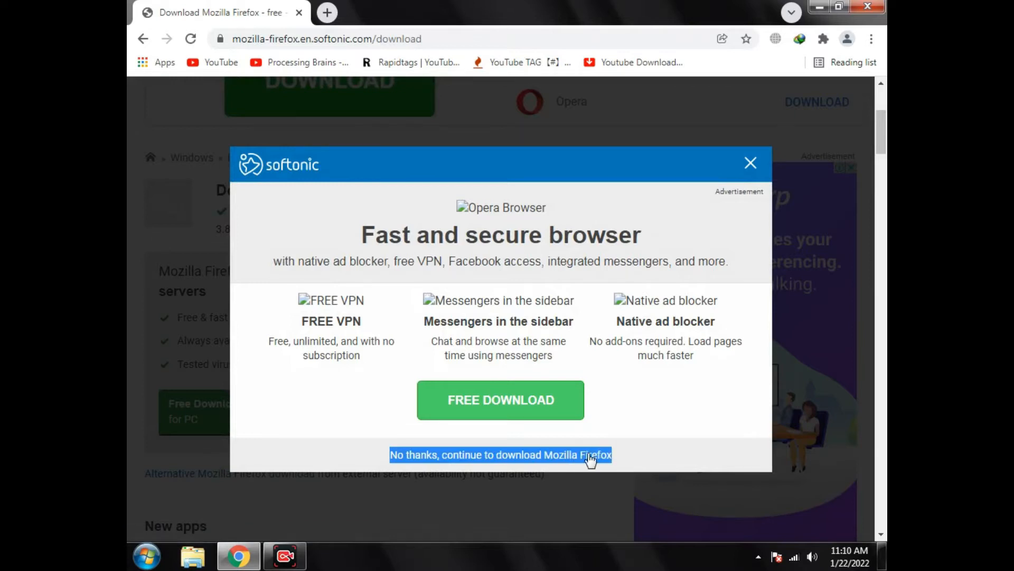
{"action": "left_click", "coordinate": [670, 444]}
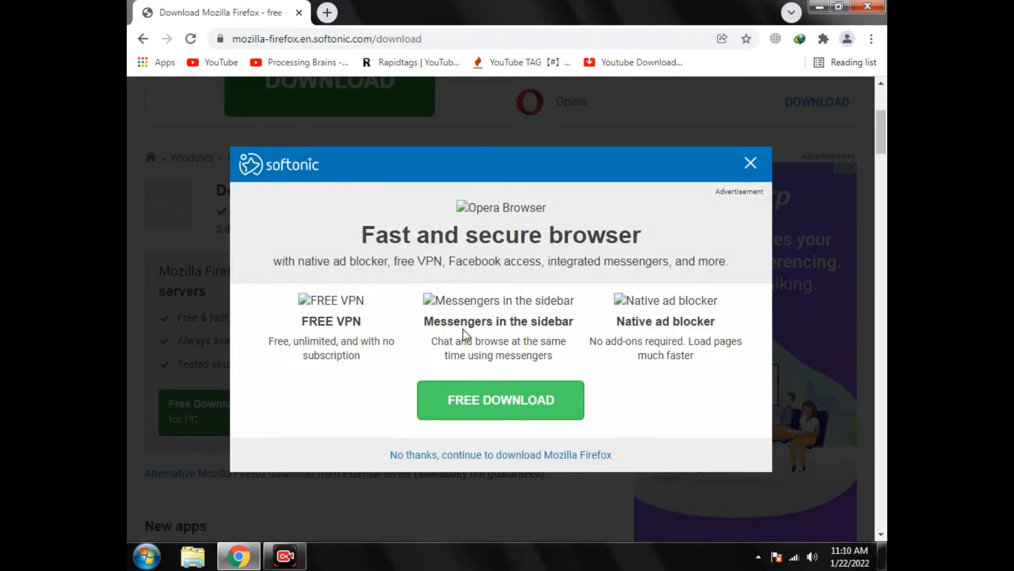
{"action": "left_click", "coordinate": [538, 458]}
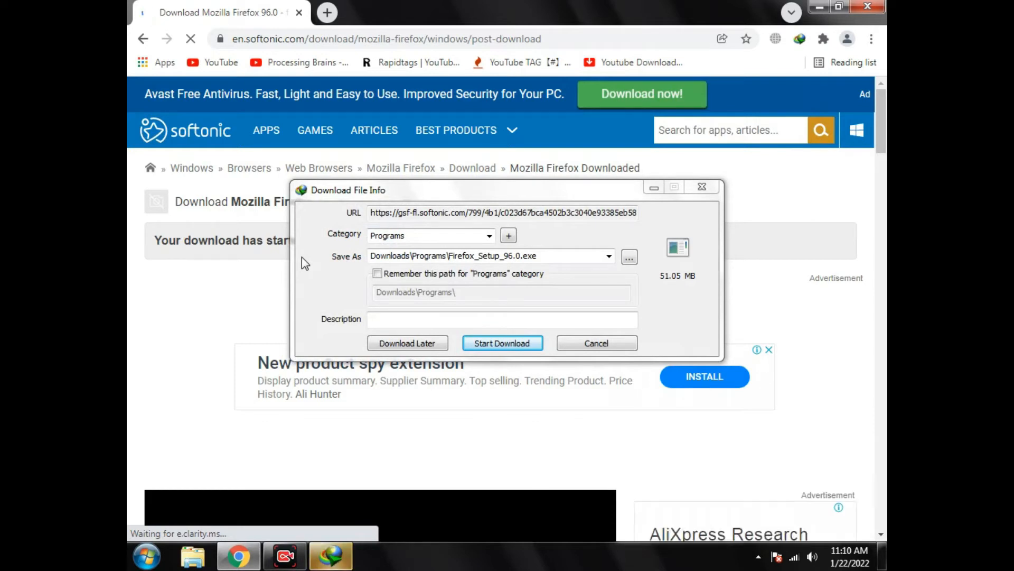
{"action": "left_click", "coordinate": [527, 357]}
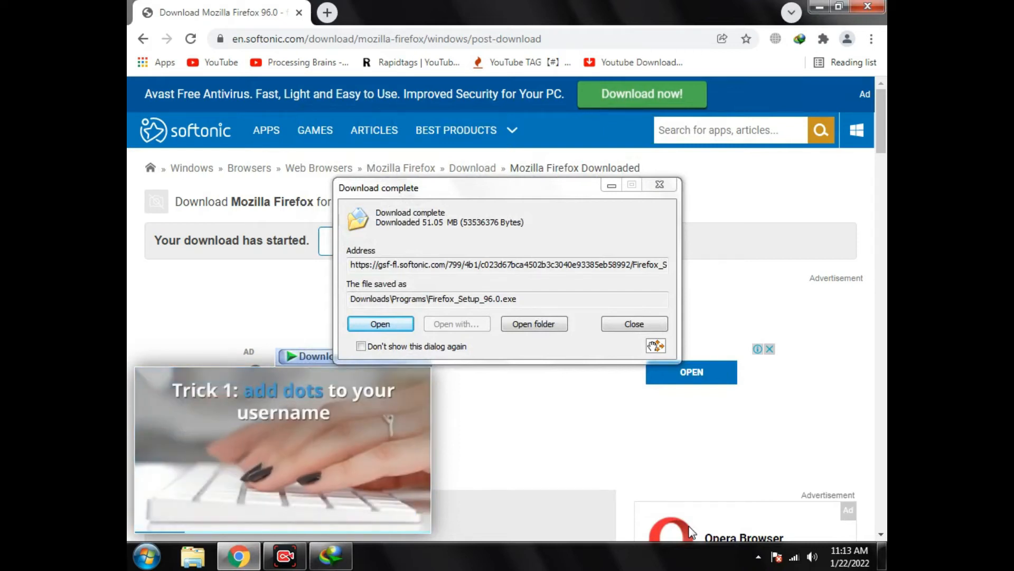
{"action": "left_click", "coordinate": [537, 325]}
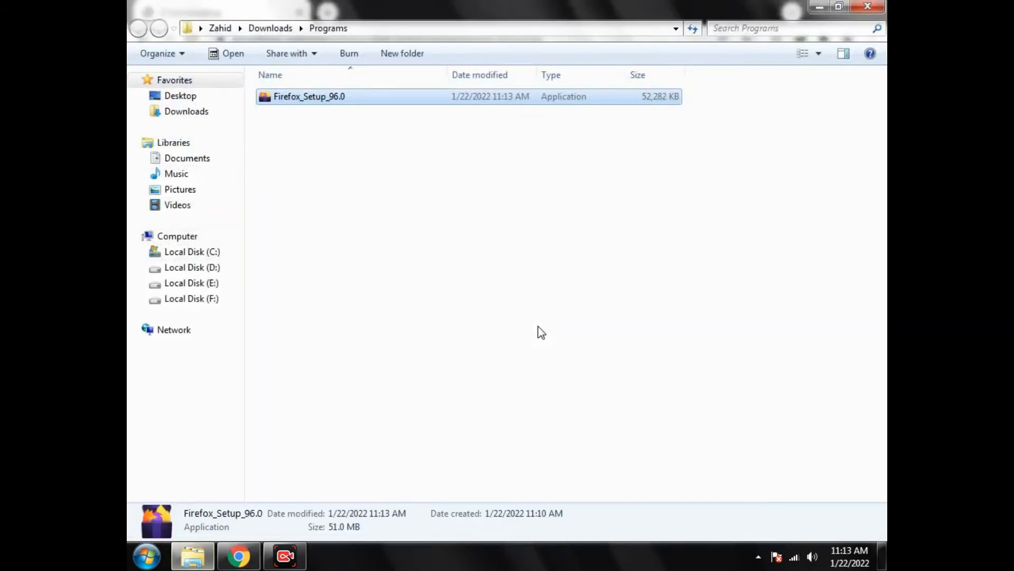
{"action": "left_click", "coordinate": [819, 6]}
{"action": "key", "text": "super+d"}
{"action": "right_click", "coordinate": [506, 110]}
{"action": "left_click", "coordinate": [555, 148]}
{"action": "left_click", "coordinate": [192, 555]}
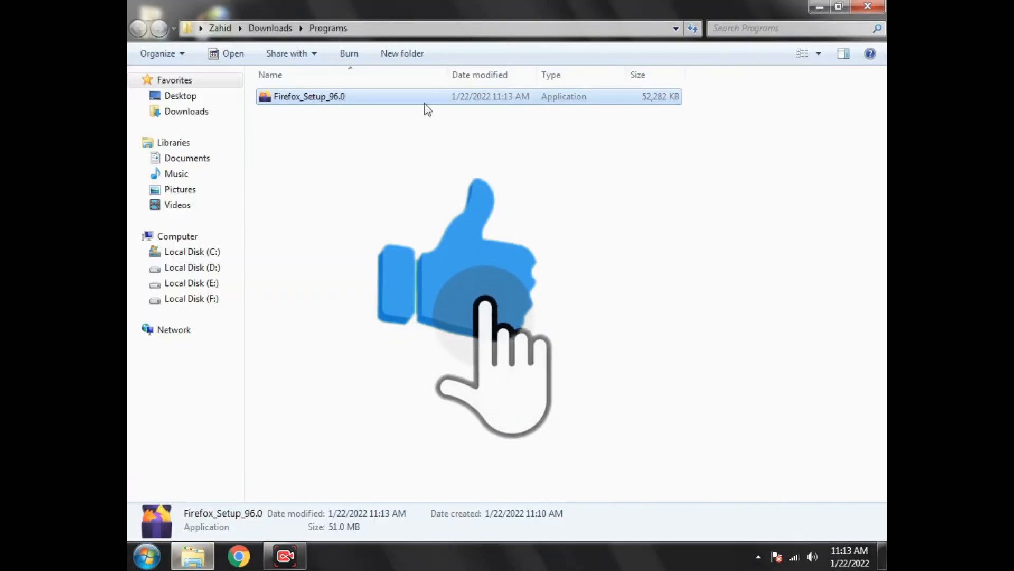
{"action": "right_click", "coordinate": [422, 139]}
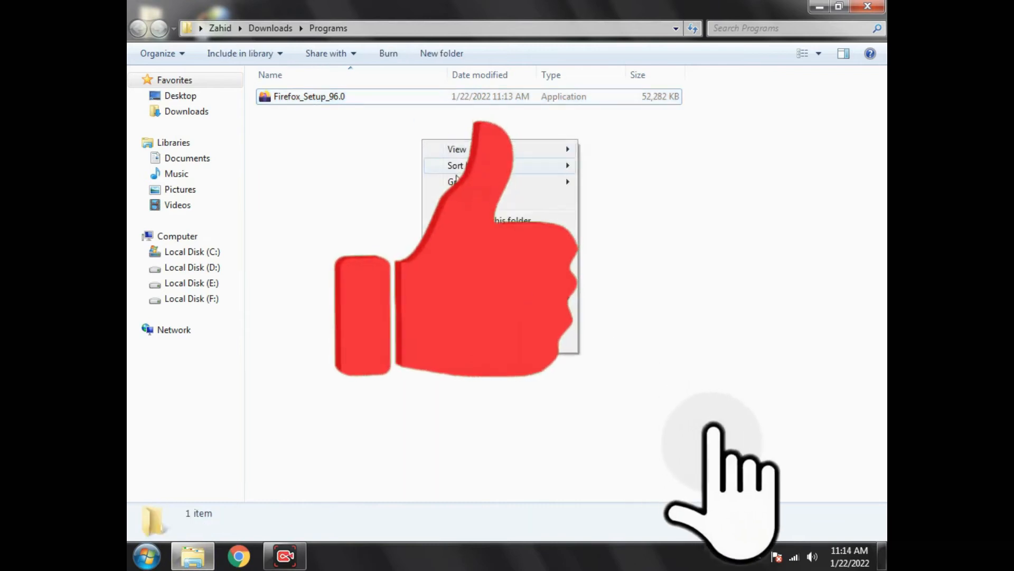
{"action": "left_click", "coordinate": [468, 200]}
Run the Firefox_Setup_96.0 installer as administrator
{"action": "right_click", "coordinate": [348, 103]}
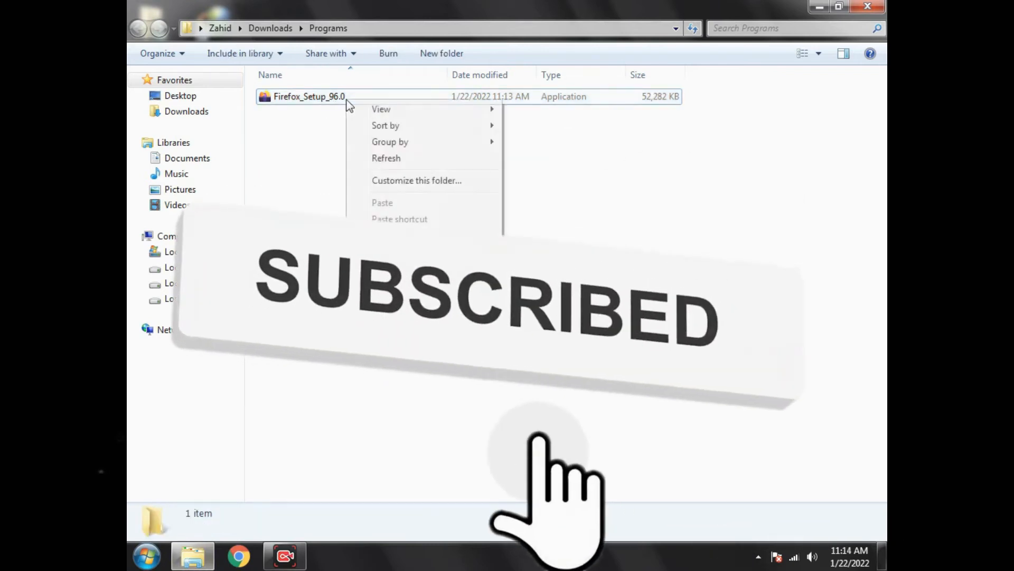
{"action": "left_click", "coordinate": [325, 101]}
{"action": "right_click", "coordinate": [325, 101]}
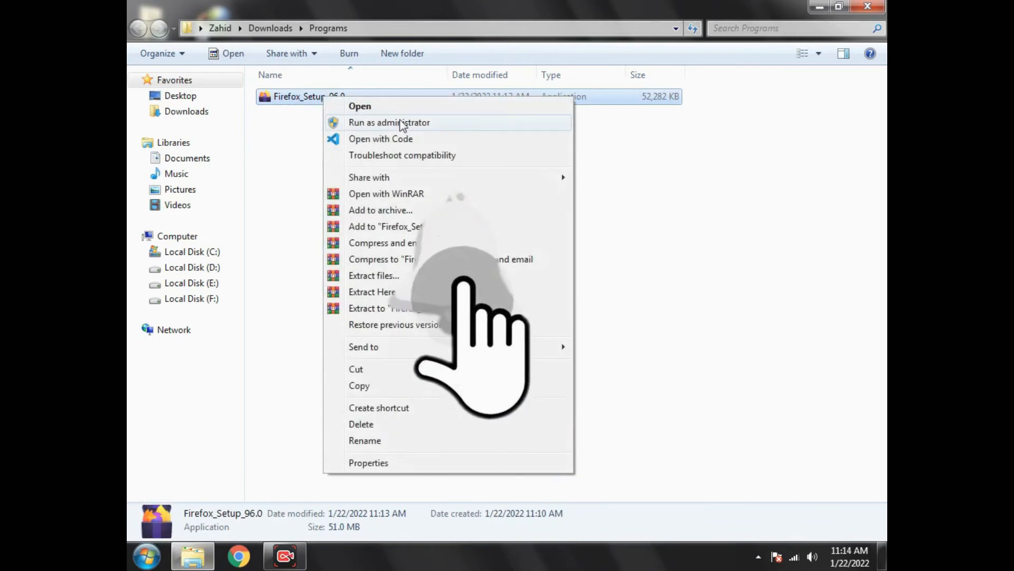
{"action": "left_click", "coordinate": [401, 121]}
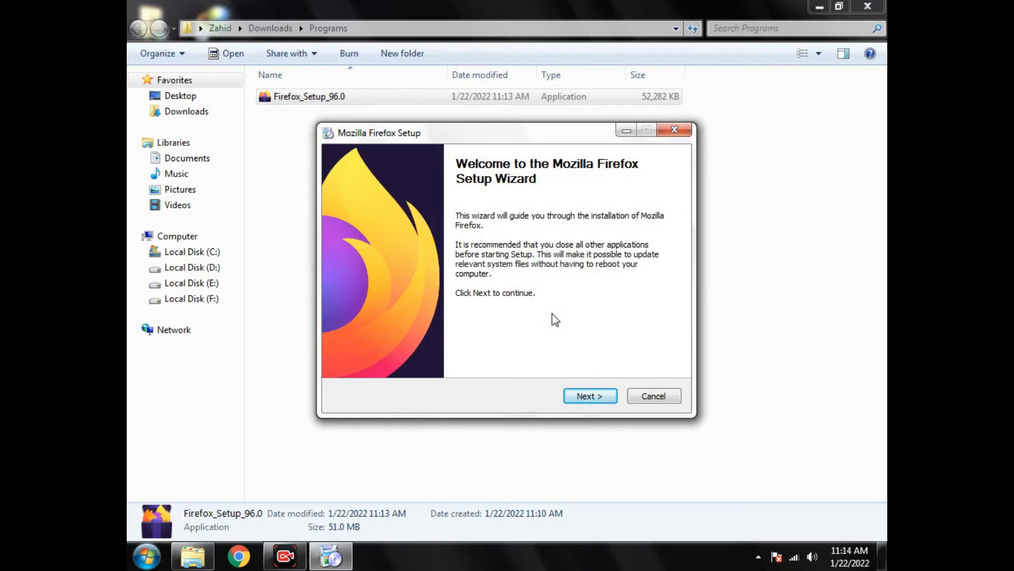
Install Mozilla Firefox with the Standard setup type and finish the wizard without launching the browser
{"action": "left_click", "coordinate": [596, 395]}
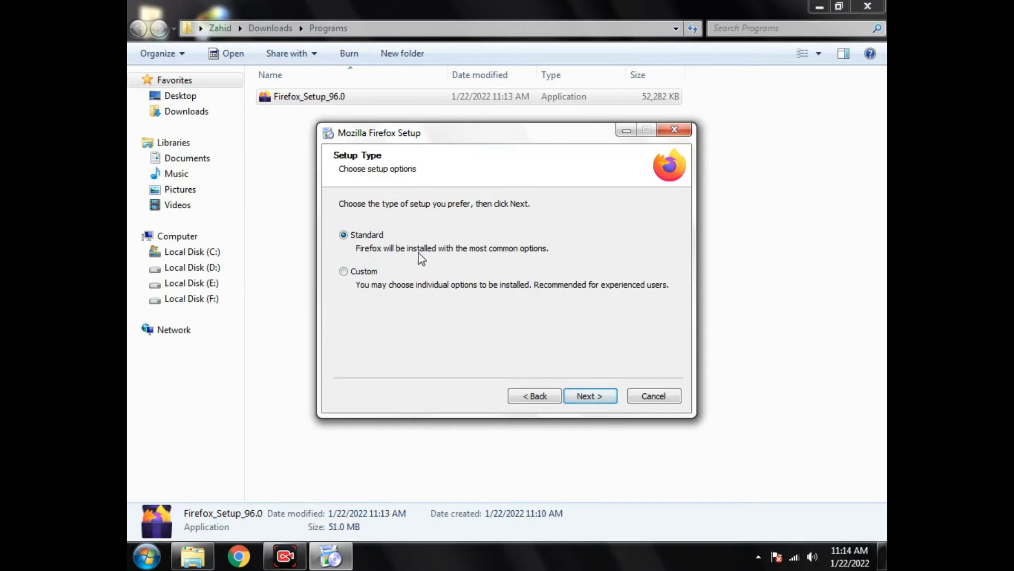
{"action": "left_click", "coordinate": [589, 397]}
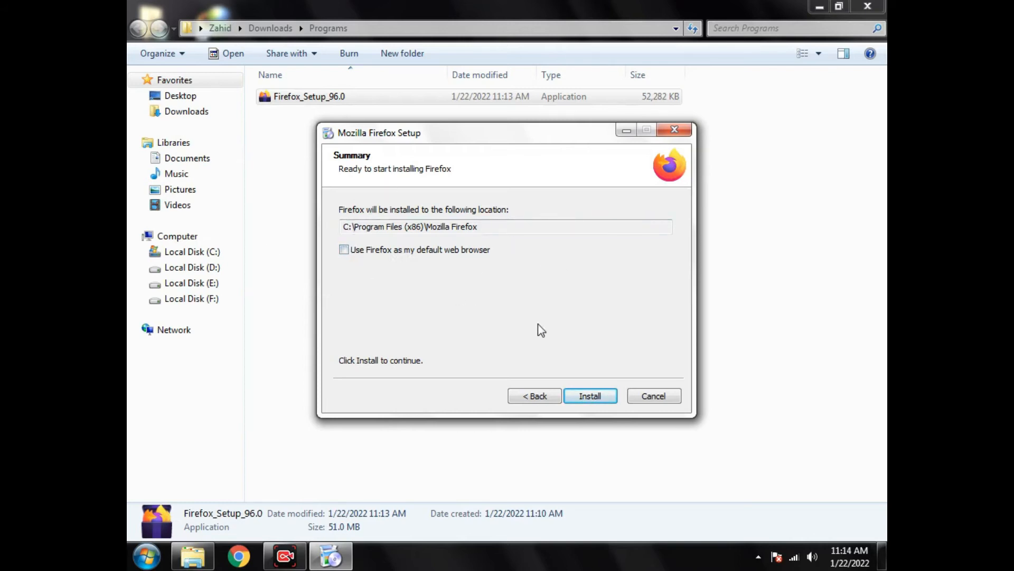
{"action": "left_click", "coordinate": [598, 398]}
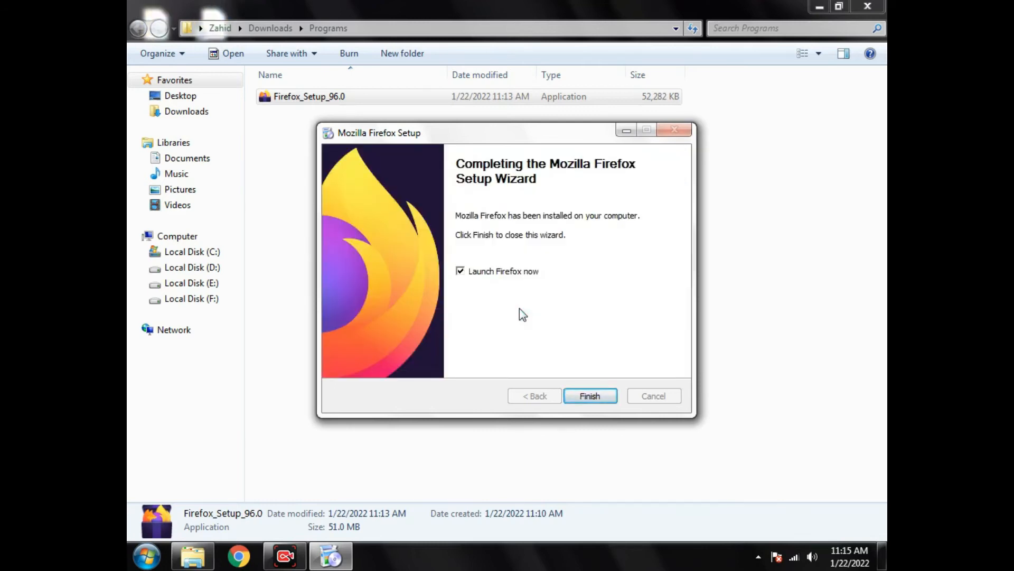
{"action": "left_click", "coordinate": [470, 270]}
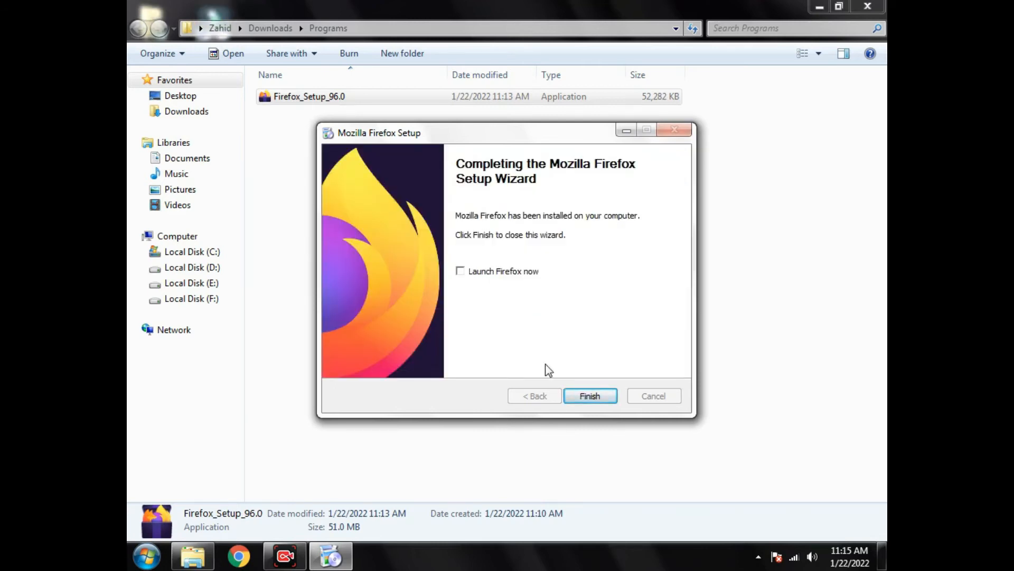
{"action": "left_click", "coordinate": [590, 395]}
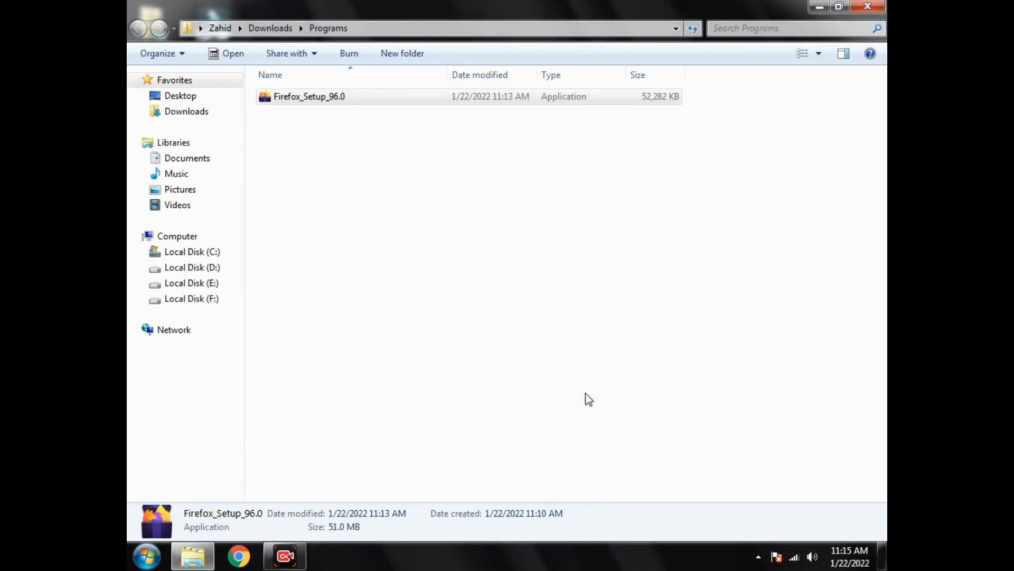
Close the Programs folder, refresh the desktop, and open Firefox from its desktop shortcut
{"action": "left_click", "coordinate": [865, 6]}
{"action": "right_click", "coordinate": [384, 44]}
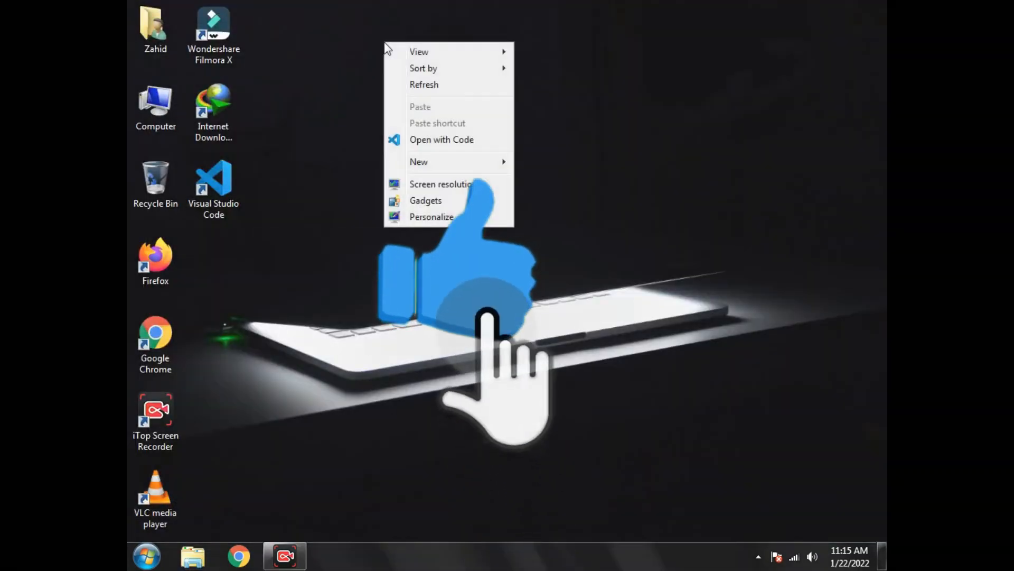
{"action": "left_click", "coordinate": [424, 86]}
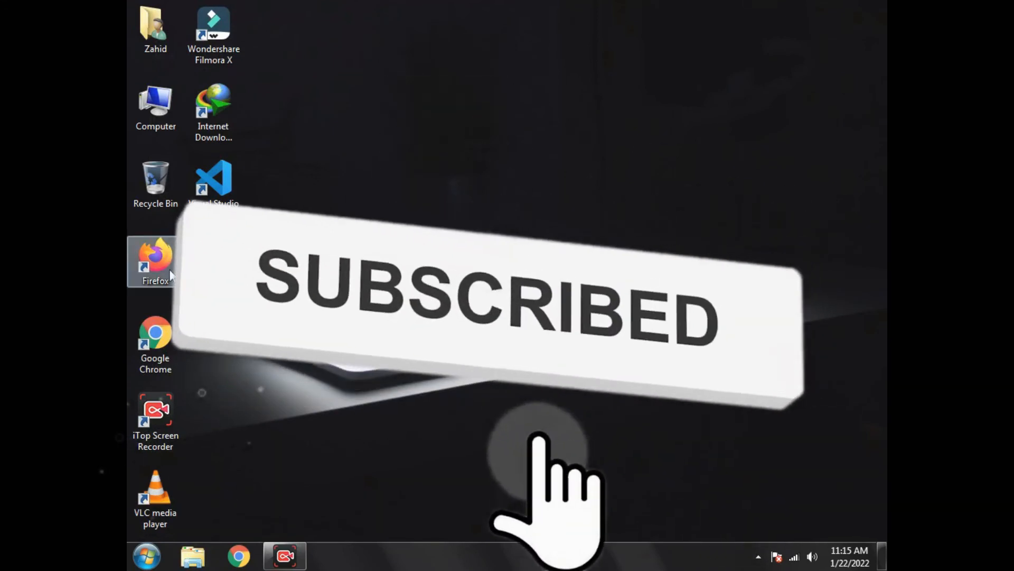
{"action": "double_click", "coordinate": [170, 273]}
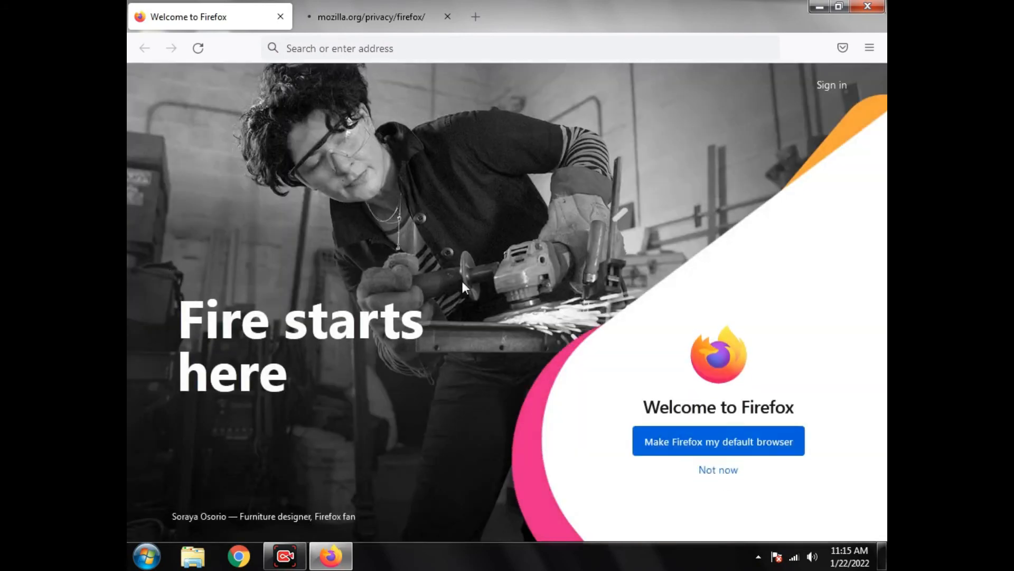
Skip Firefox's default-browser, Chrome import and remaining welcome offers, and start browsing
{"action": "left_click", "coordinate": [719, 469]}
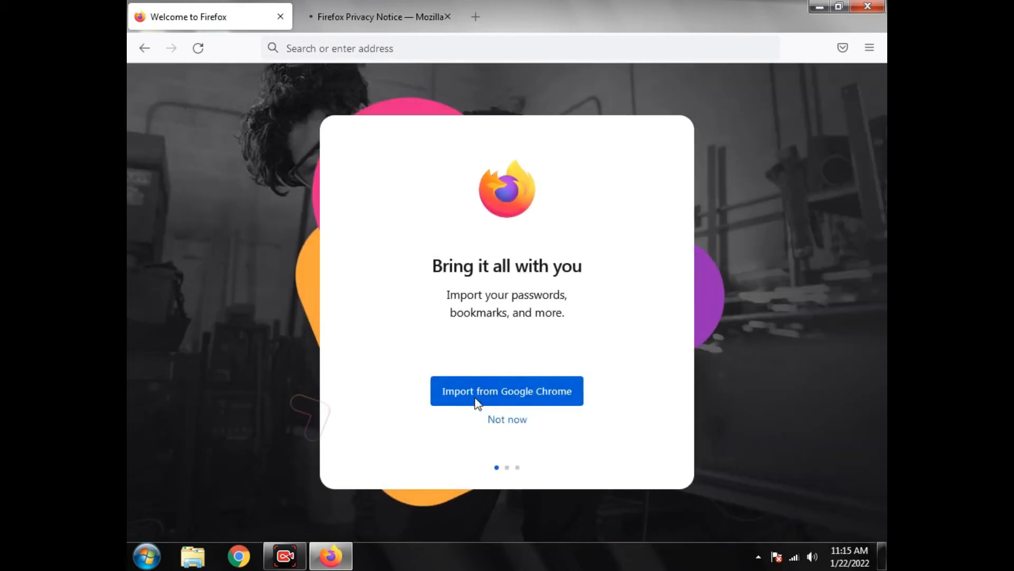
{"action": "left_click", "coordinate": [511, 420]}
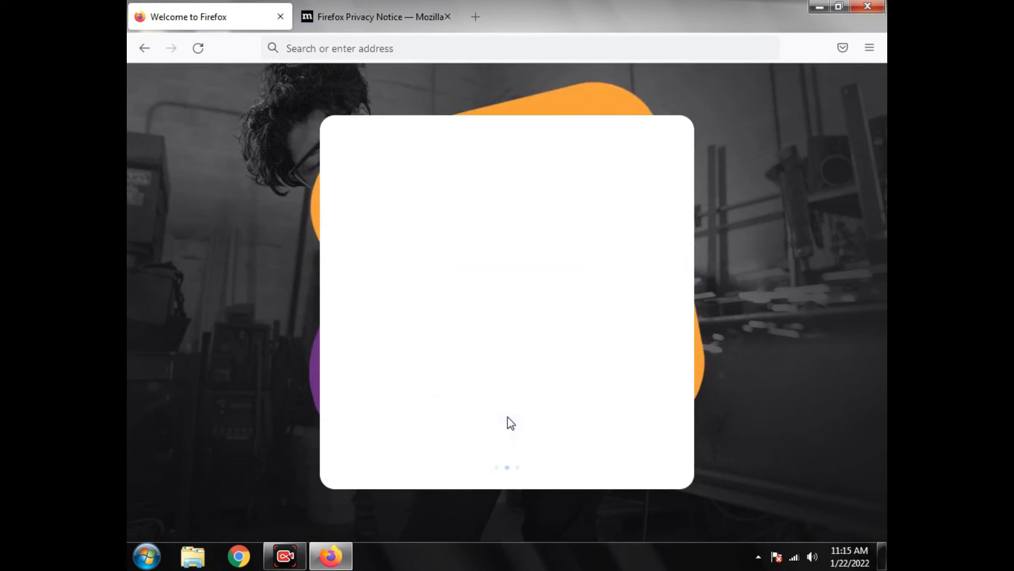
{"action": "left_click", "coordinate": [520, 449]}
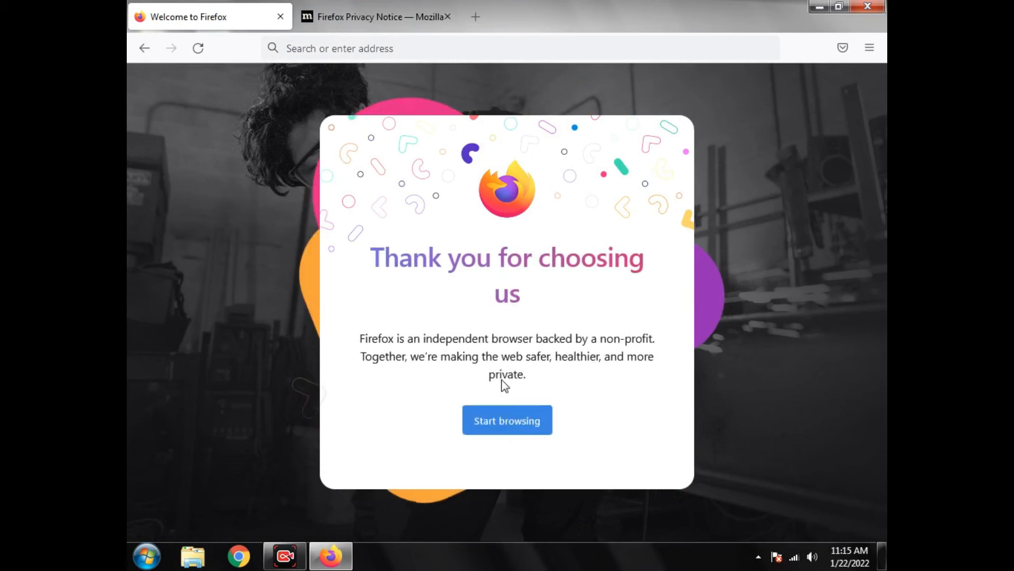
{"action": "left_click", "coordinate": [513, 430]}
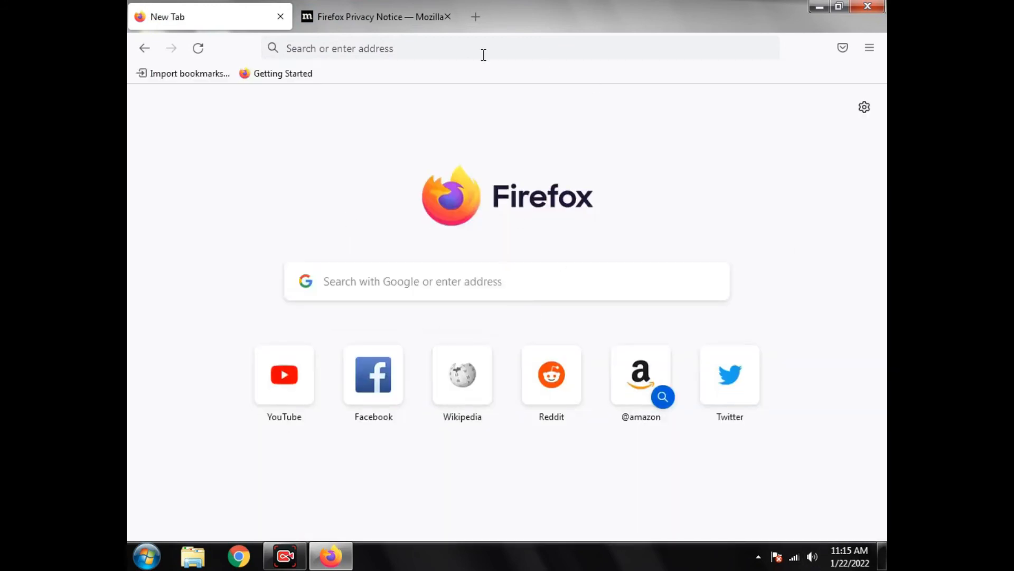
Close the Firefox Privacy Notice tab and place the cursor in the new tab page's search field
{"action": "left_click", "coordinate": [401, 16]}
{"action": "left_click", "coordinate": [447, 17]}
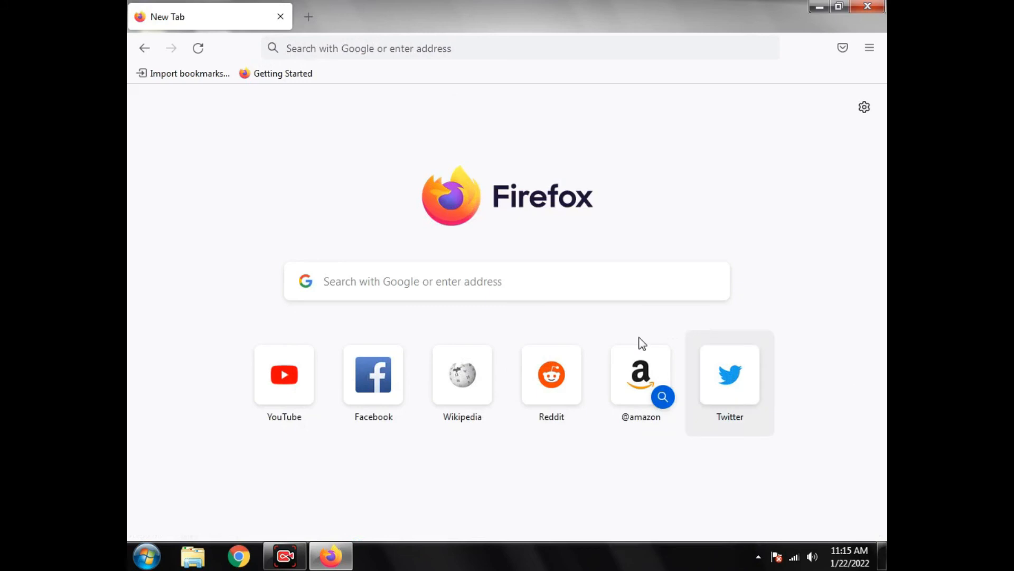
{"action": "left_click", "coordinate": [465, 278]}
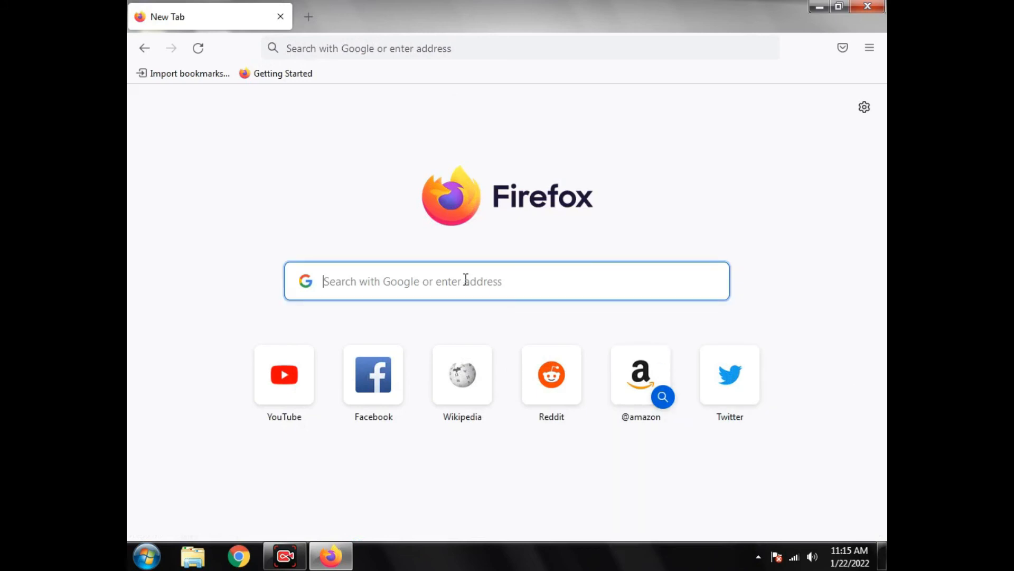
Try to run a web search for "Google" from the new tab page
{"action": "type", "text": "G"}
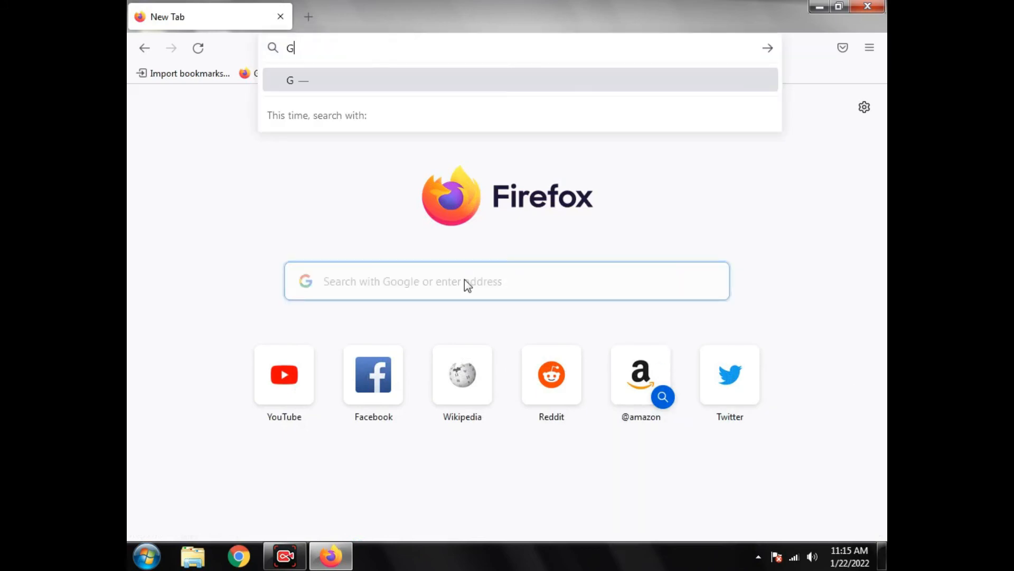
{"action": "type", "text": "oogle"}
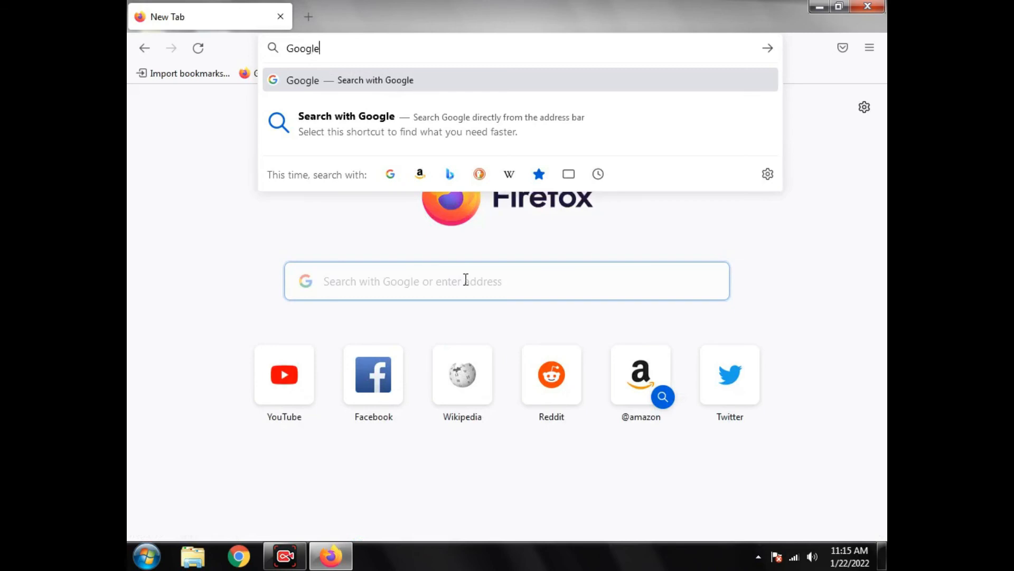
{"action": "key", "text": "Return"}
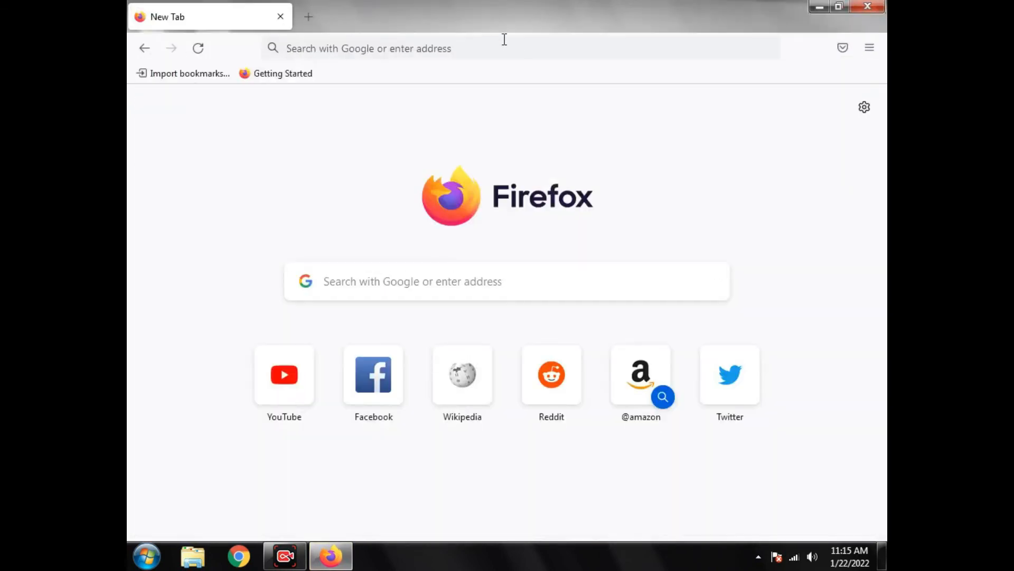
Open google.com in the current tab to test the browser, and close the Firefox window once the page appears
{"action": "left_click", "coordinate": [505, 39]}
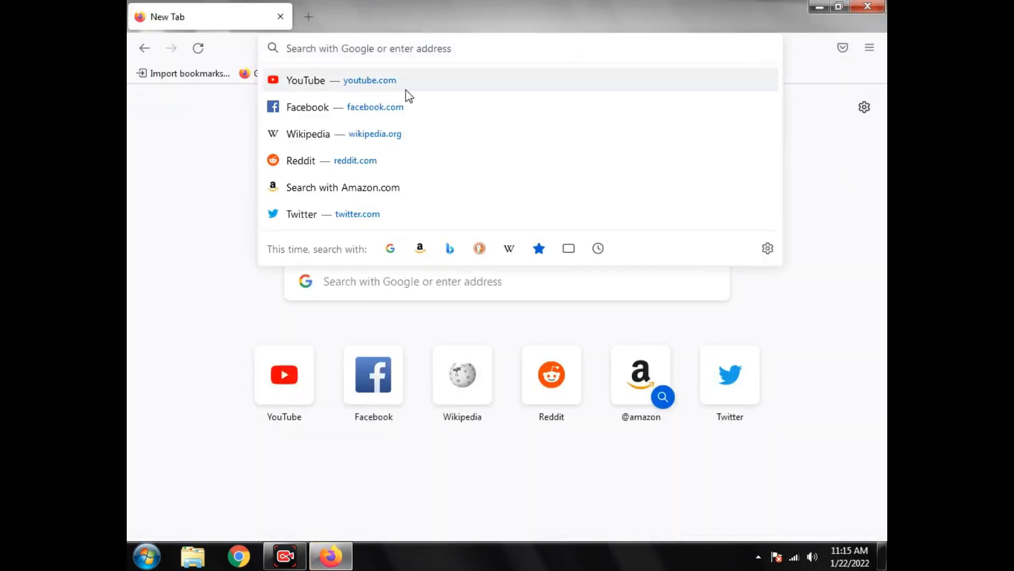
{"action": "type", "text": "google.com/"}
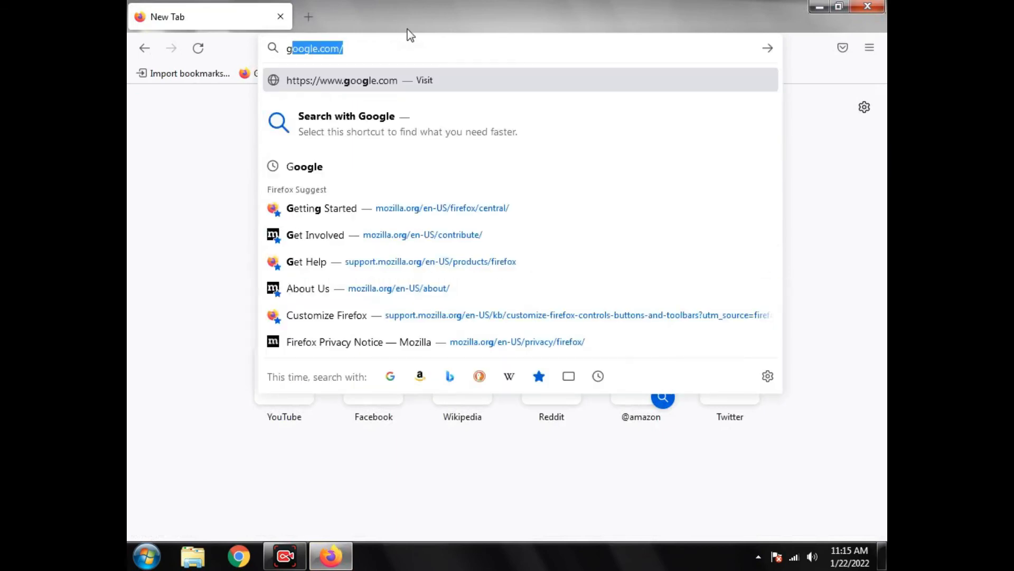
{"action": "key", "text": "Return"}
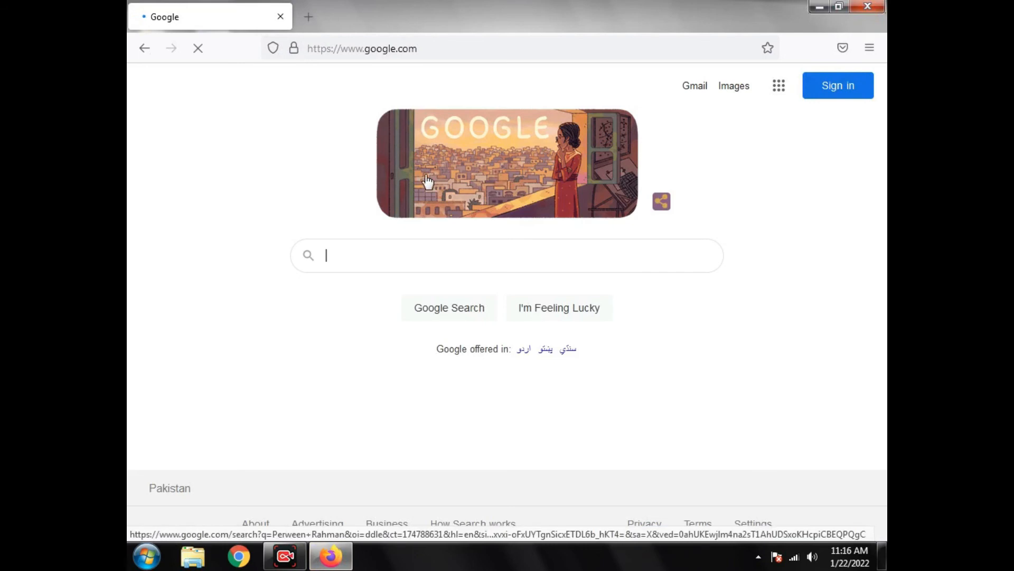
{"action": "left_click", "coordinate": [868, 6]}
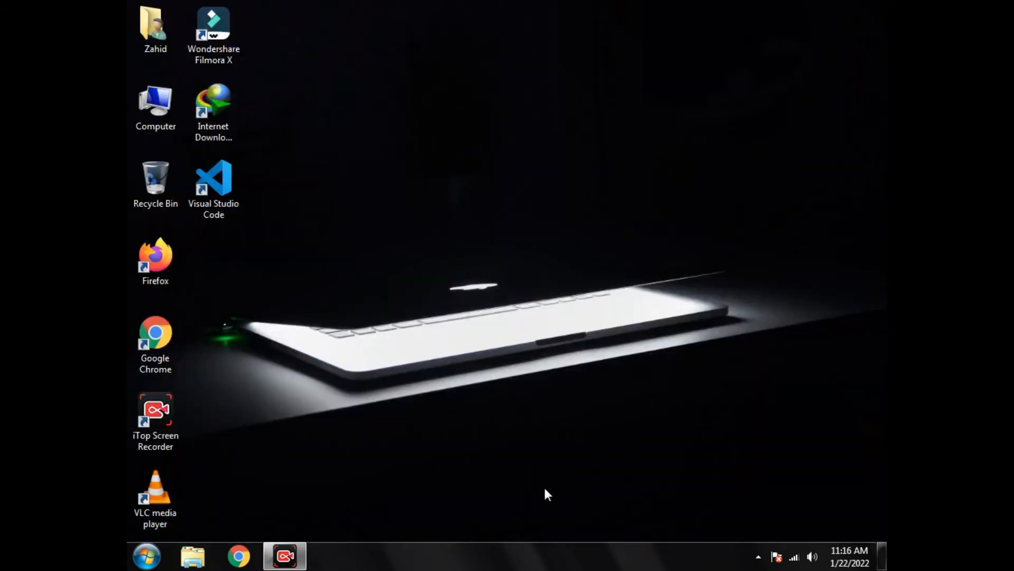